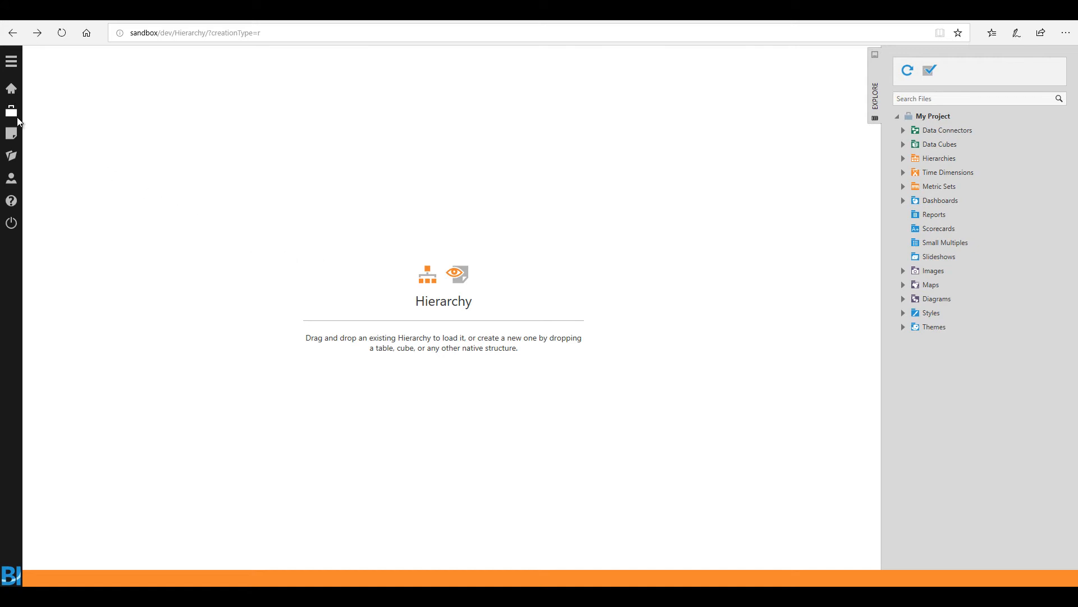
Step: Create a new ragged hierarchy from the [Hierarchy$] table of the Unbalanced data connector
{"action": "left_click", "coordinate": [12, 136]}
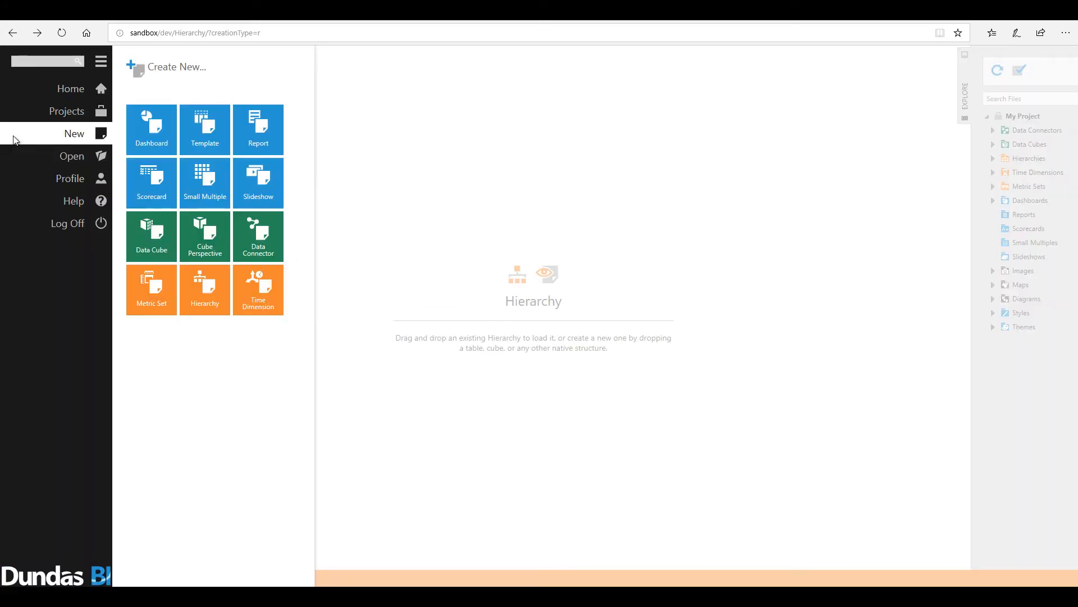
{"action": "left_click", "coordinate": [214, 301]}
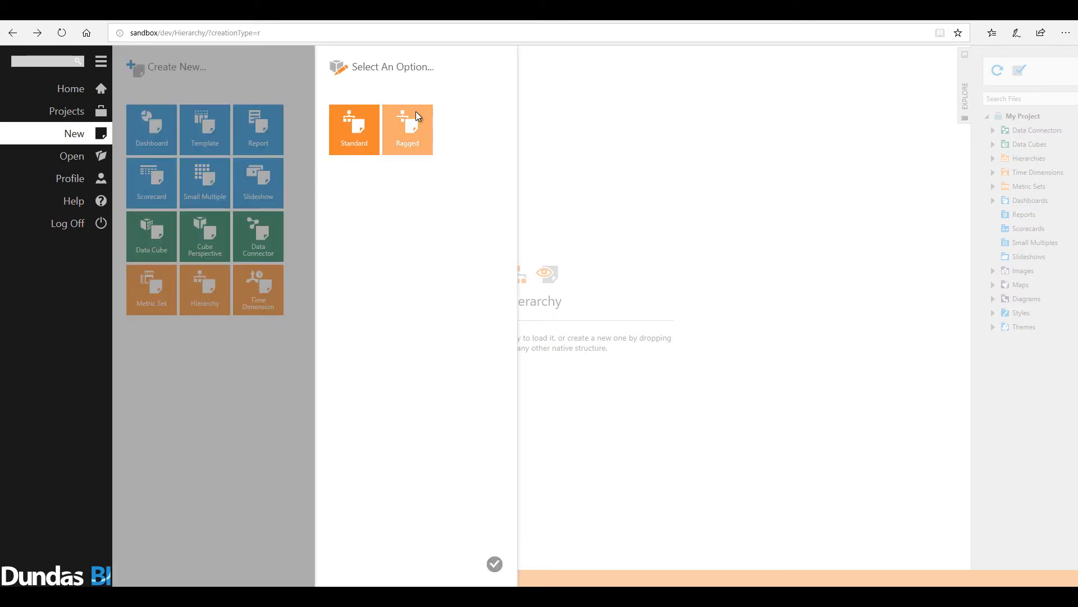
{"action": "left_click", "coordinate": [422, 140]}
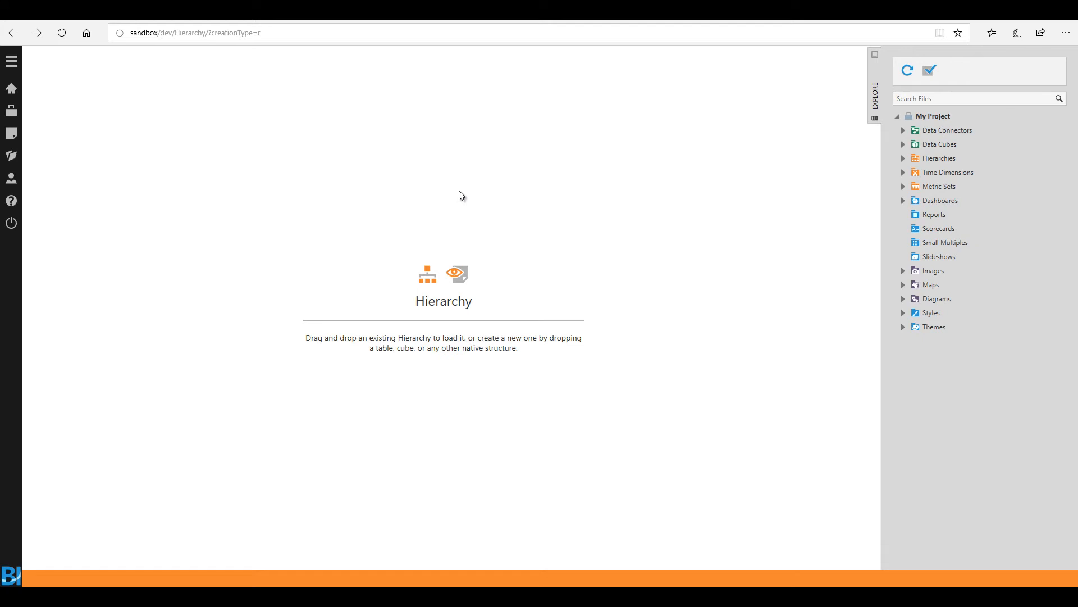
{"action": "left_click", "coordinate": [902, 130]}
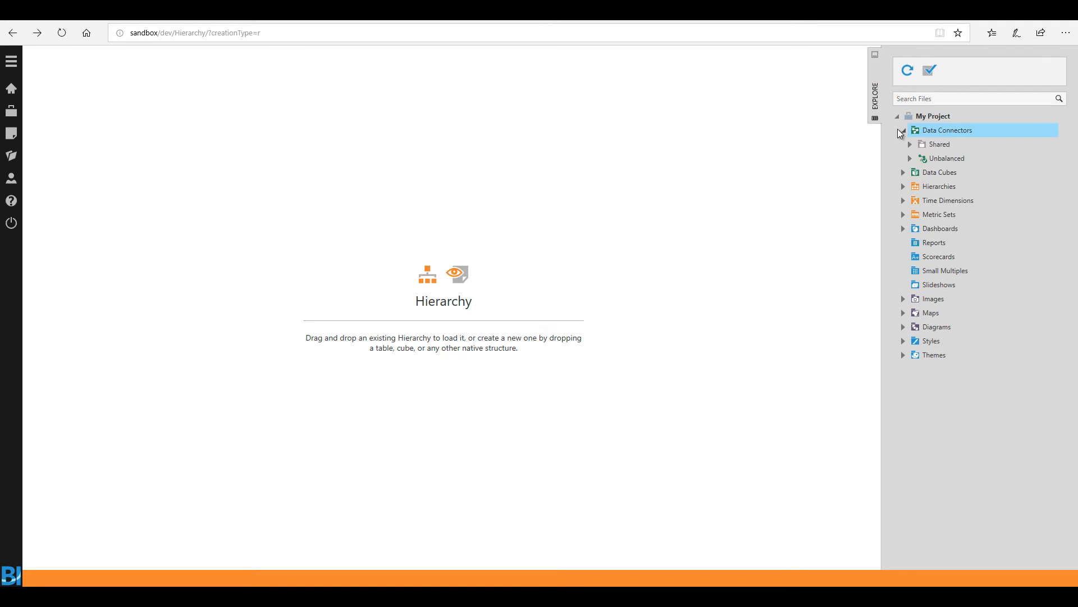
{"action": "left_click", "coordinate": [911, 158]}
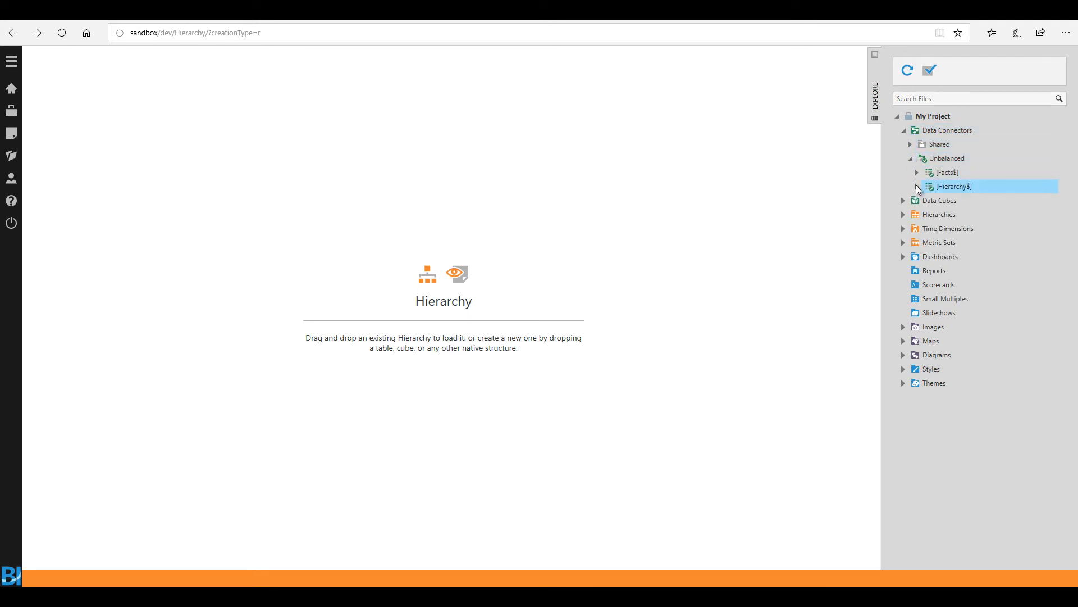
{"action": "left_click_drag", "start_coordinate": [951, 187], "coordinate": [554, 235]}
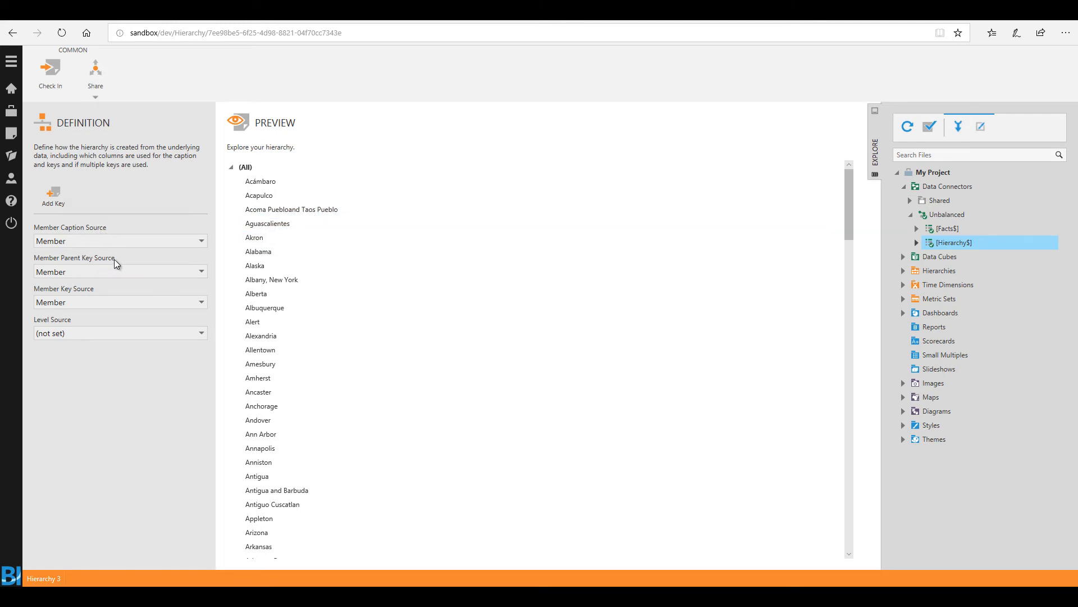
Step: Set the hierarchy's member parent key source to Parent ID, member key source to Member ID and level source to Level
{"action": "left_click", "coordinate": [100, 271]}
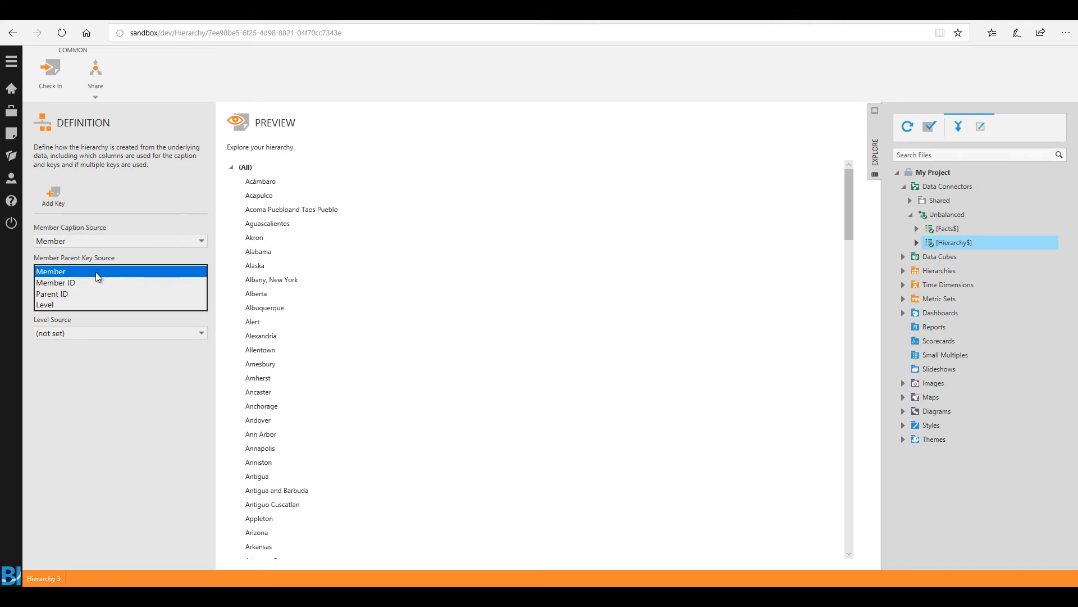
{"action": "left_click", "coordinate": [66, 294]}
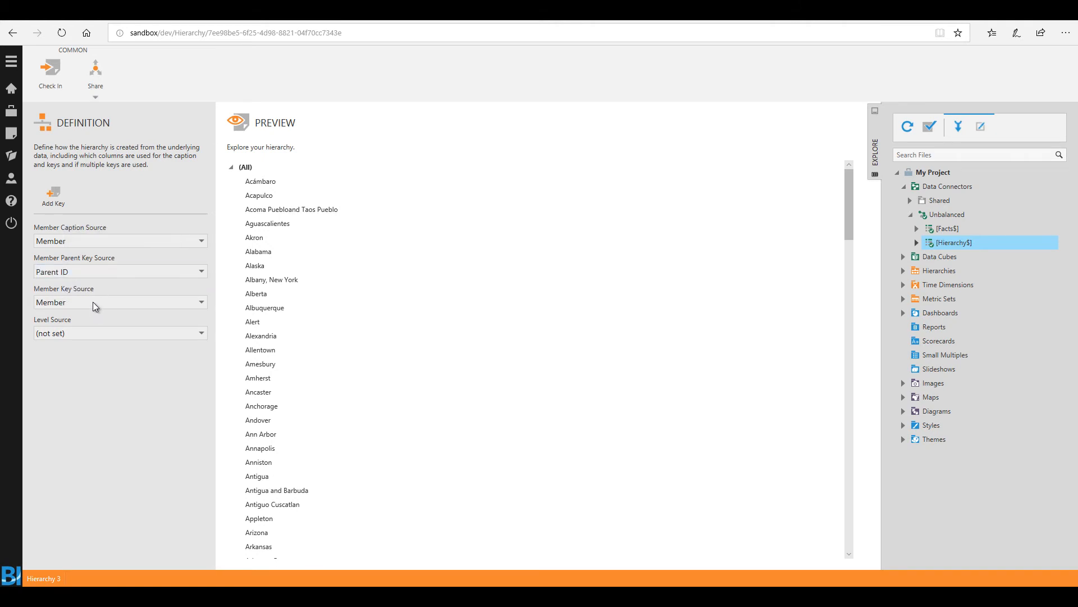
{"action": "left_click", "coordinate": [91, 303]}
{"action": "left_click", "coordinate": [69, 314]}
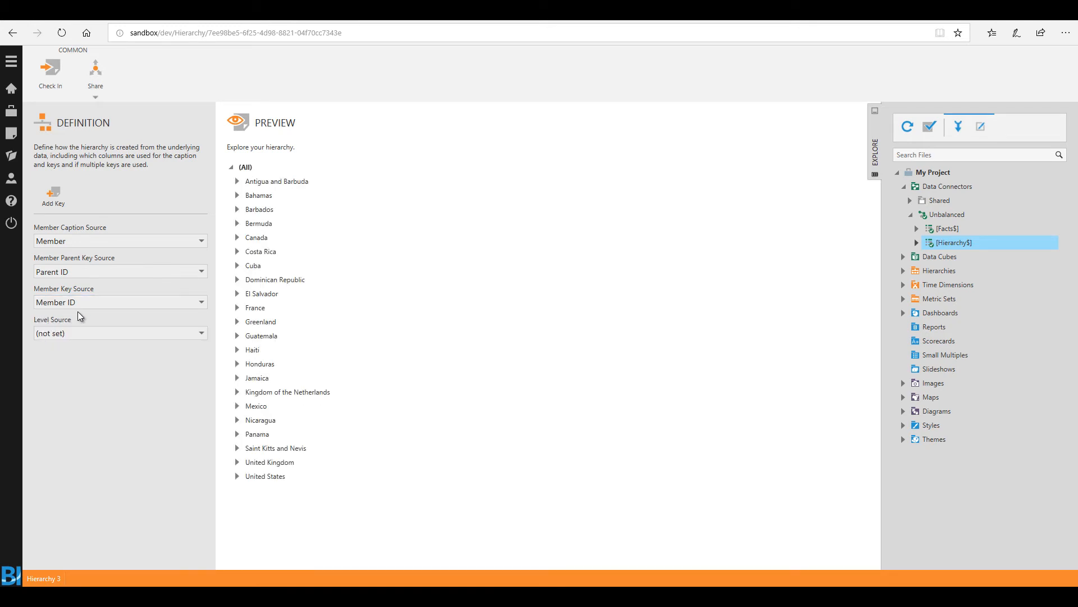
{"action": "left_click", "coordinate": [123, 334]}
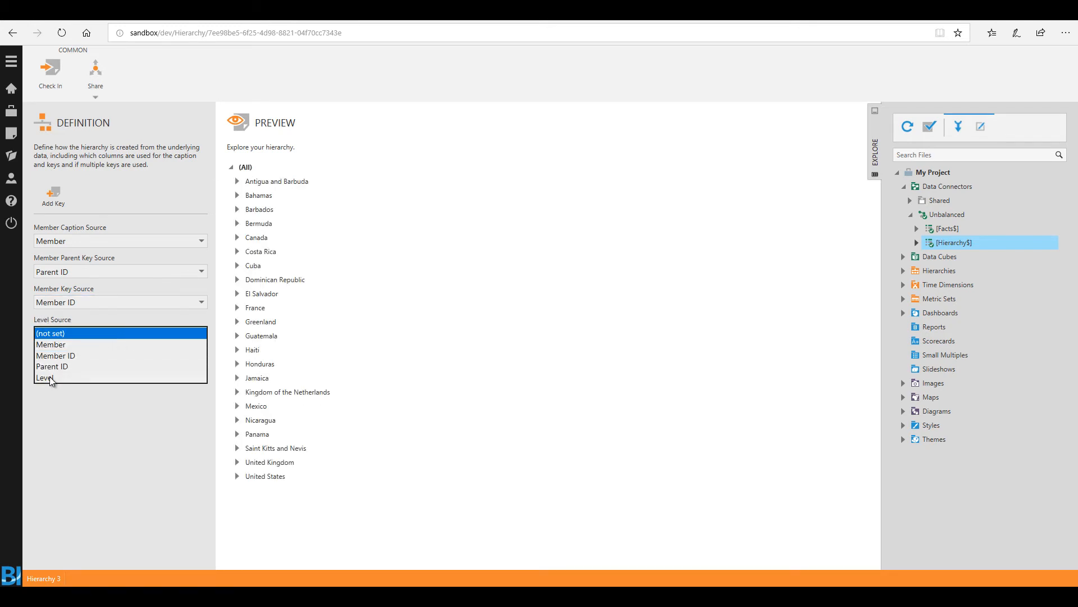
{"action": "left_click", "coordinate": [51, 378]}
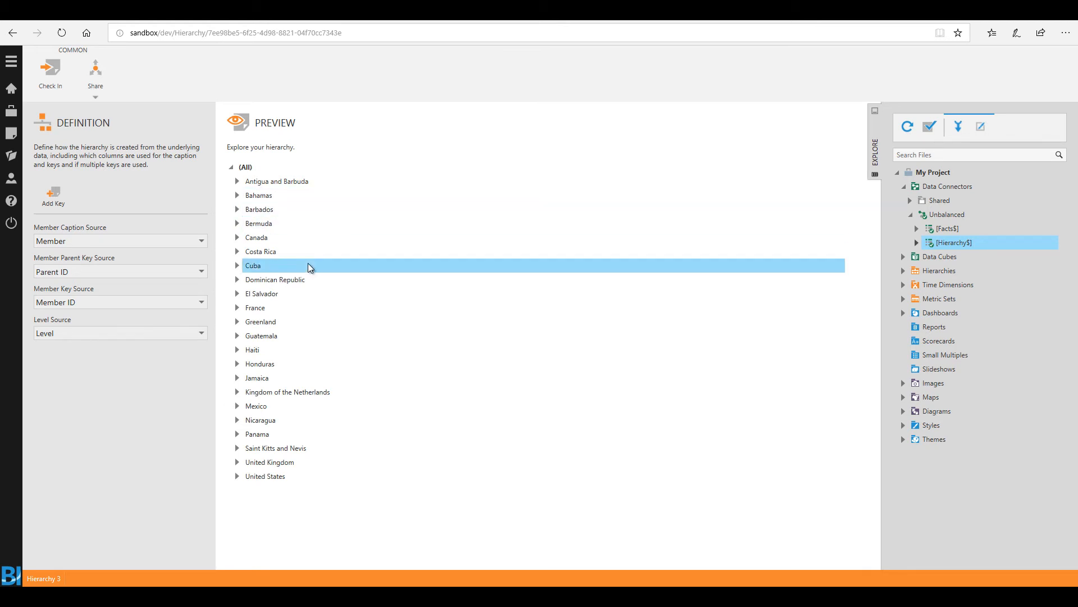
Step: Expand United States and Alabama in the hierarchy preview to check their subdivisions and cities
{"action": "left_click", "coordinate": [238, 477]}
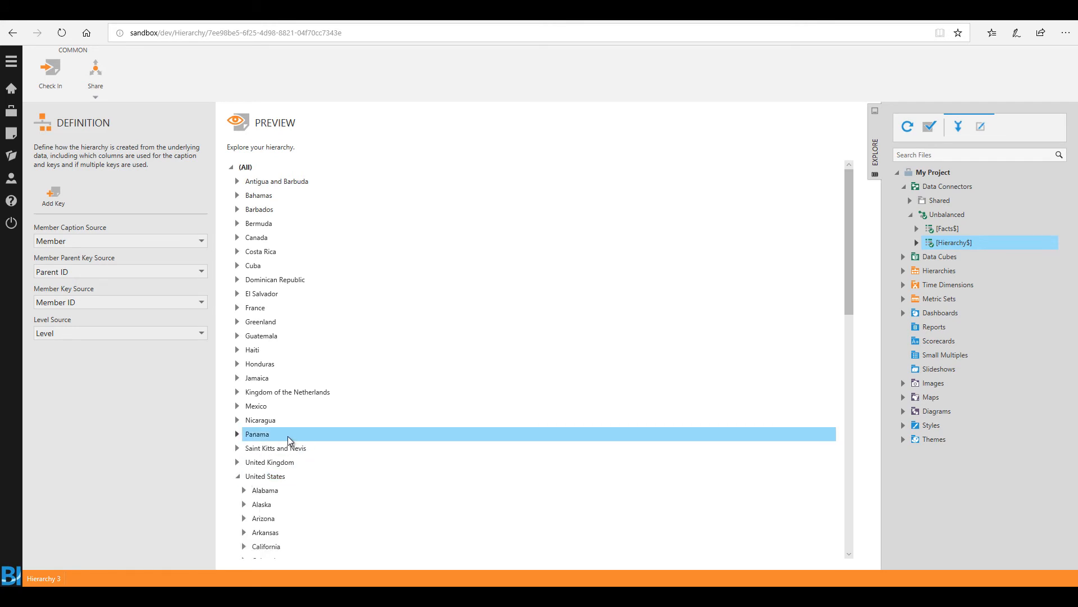
{"action": "scroll", "coordinate": [276, 426], "scroll_direction": "down", "scroll_amount": 3}
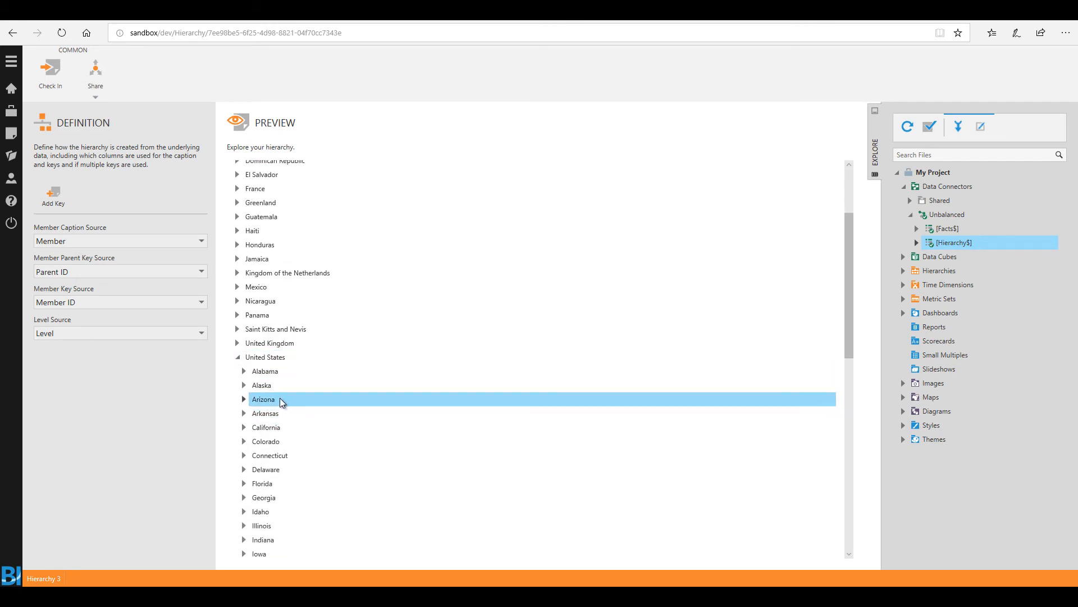
{"action": "left_click", "coordinate": [244, 371]}
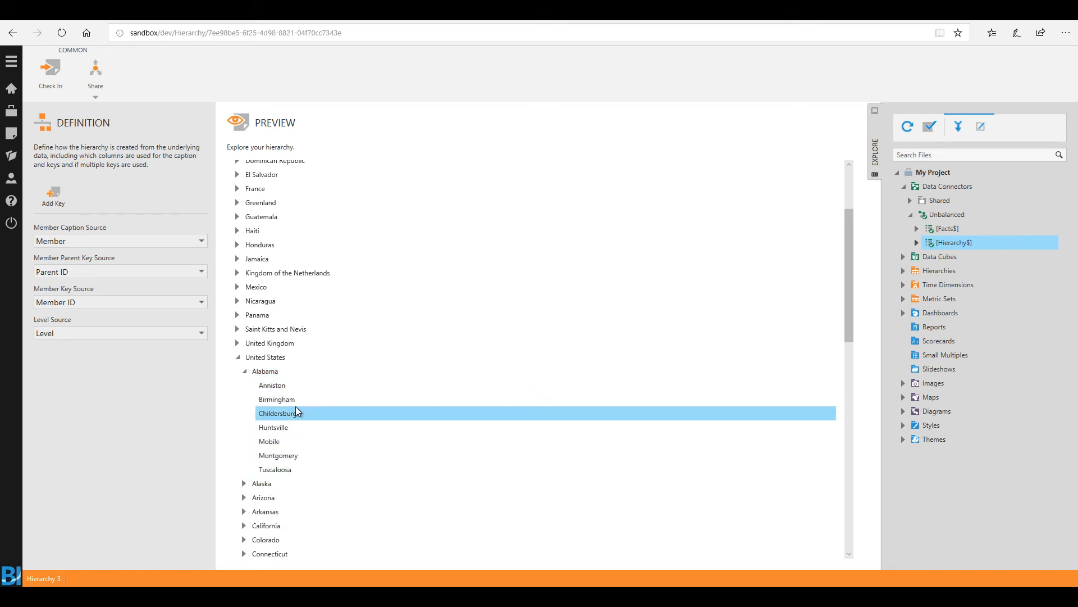
{"action": "mouse_move", "coordinate": [296, 408]}
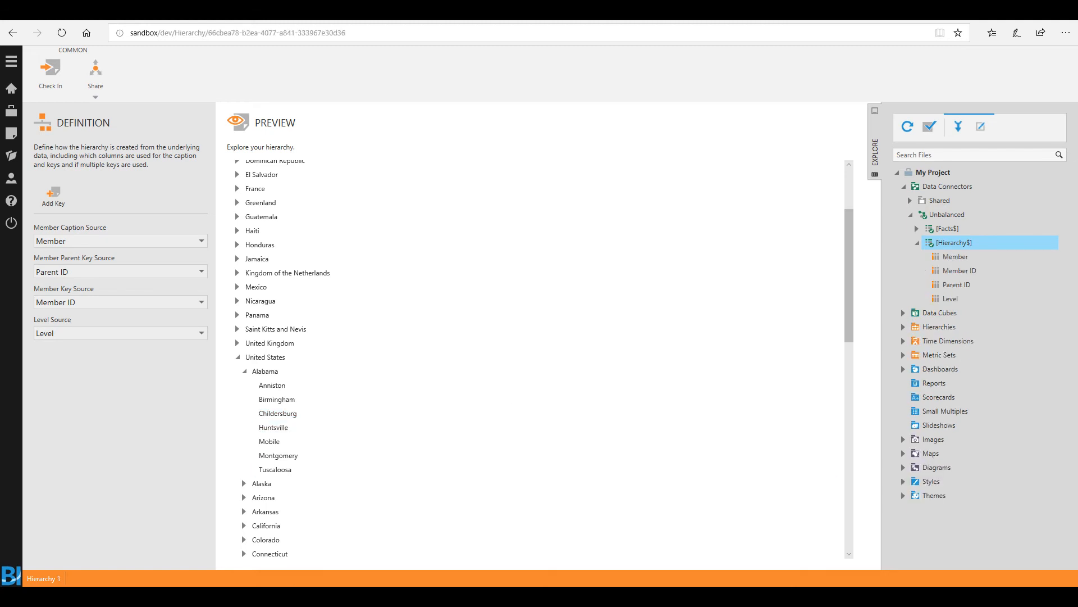
Step: Rename the hierarchy as Geo-Location Hierarchy
{"action": "double_click", "coordinate": [49, 578]}
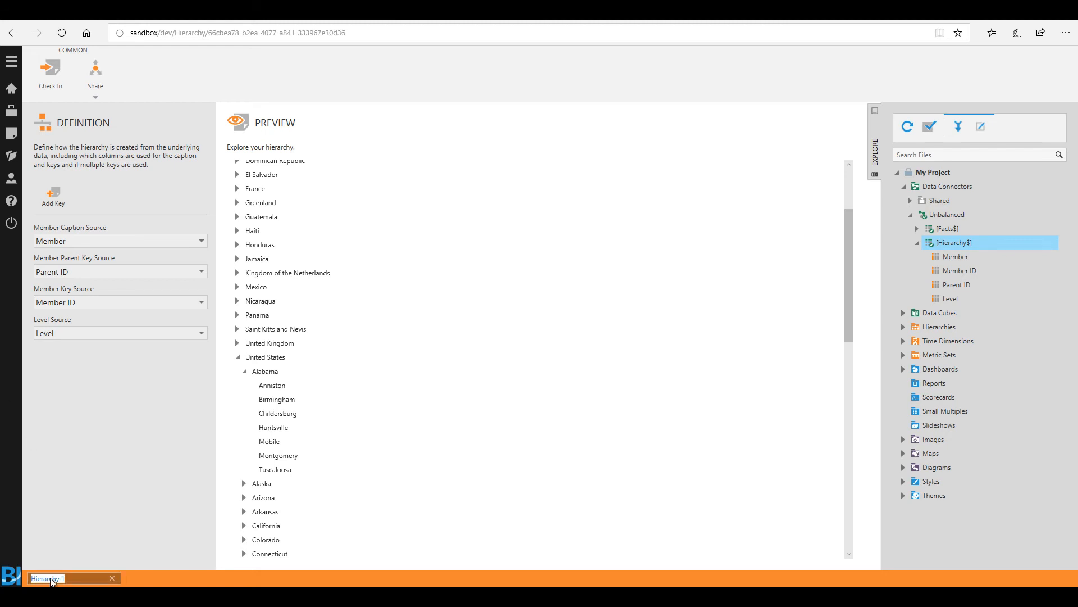
{"action": "type", "text": "Geo-Location Hierarchy"}
{"action": "key", "text": "Return"}
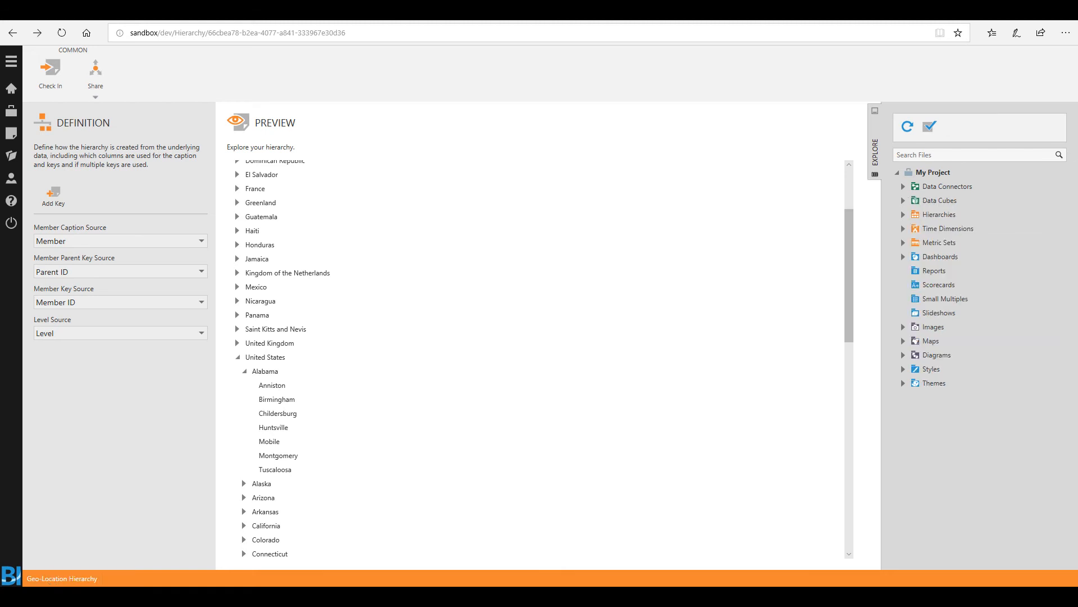
Step: Create a new dashboard
{"action": "left_click", "coordinate": [11, 135]}
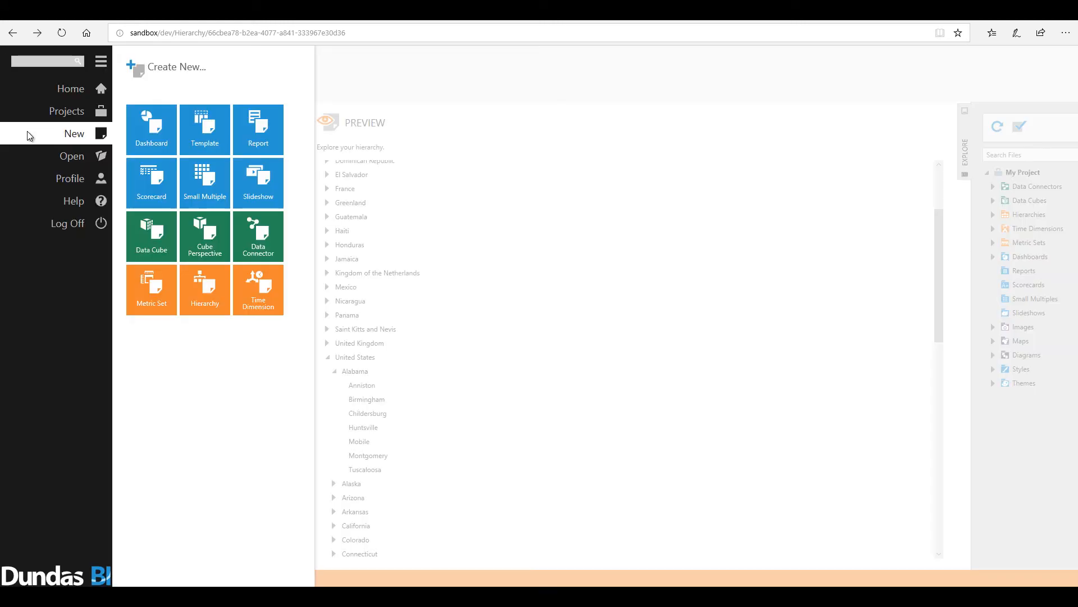
{"action": "left_click", "coordinate": [140, 117]}
{"action": "left_click", "coordinate": [399, 136]}
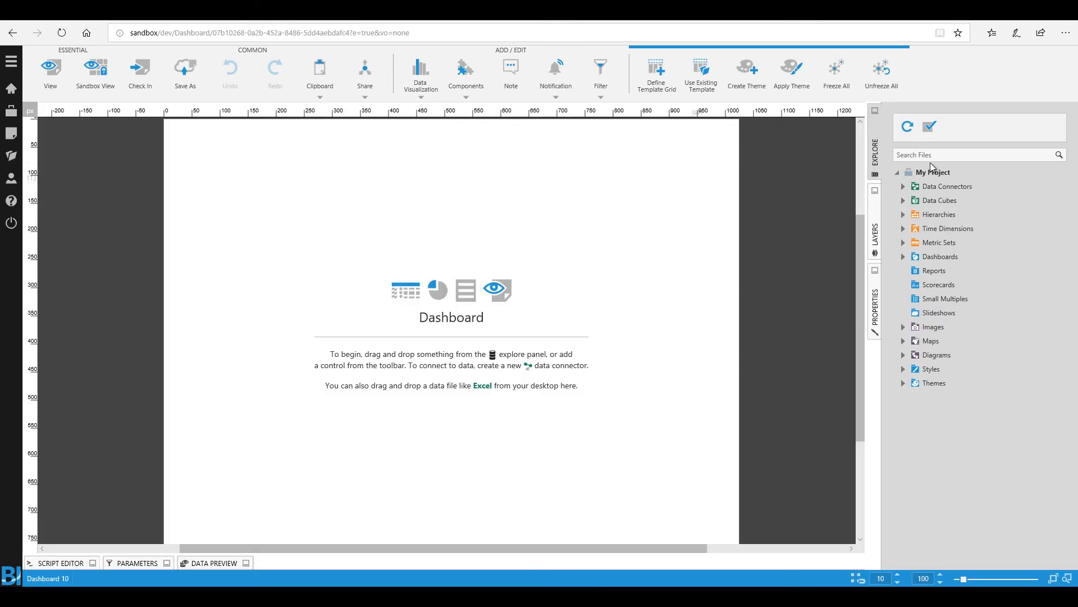
Step: Search the project files for "fact" and place Order Qty and Geo-Location from [Facts$] on the dashboard as a table
{"action": "left_click", "coordinate": [928, 156]}
{"action": "type", "text": "fact"}
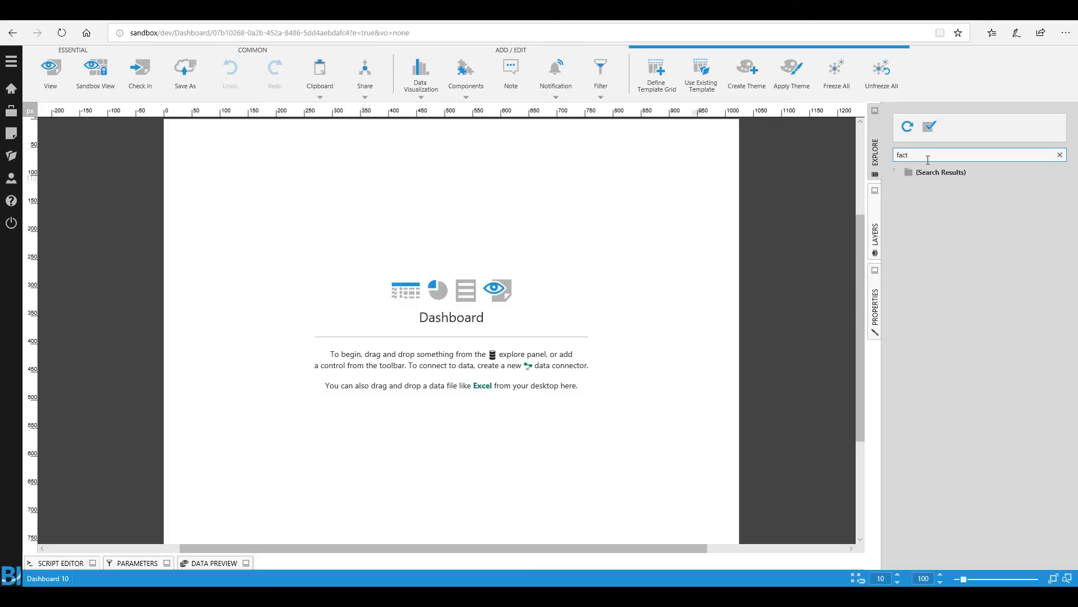
{"action": "left_click", "coordinate": [903, 201]}
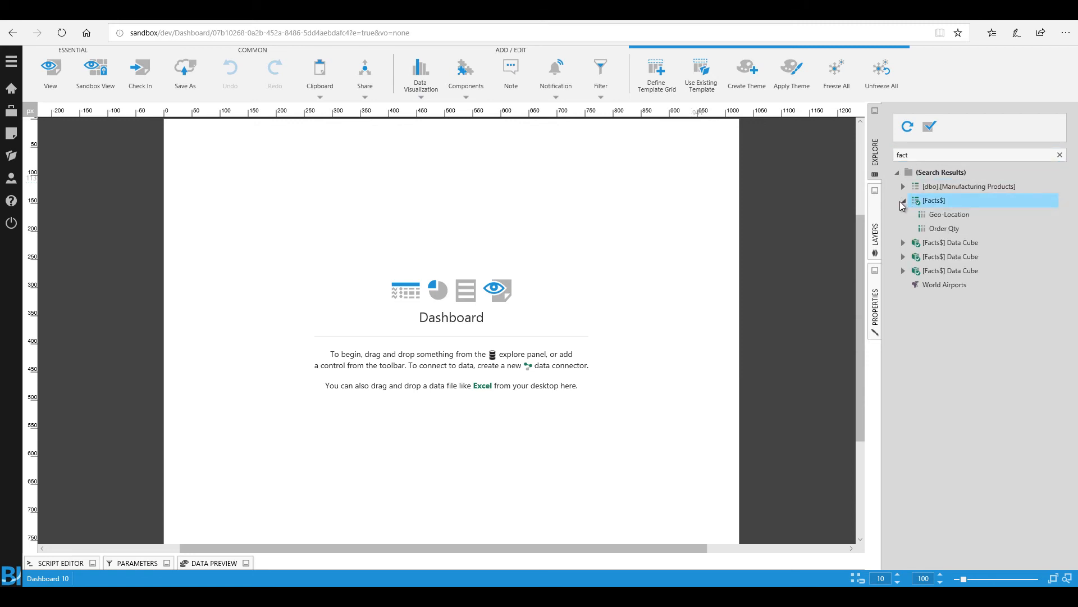
{"action": "left_click_drag", "start_coordinate": [944, 228], "coordinate": [327, 315]}
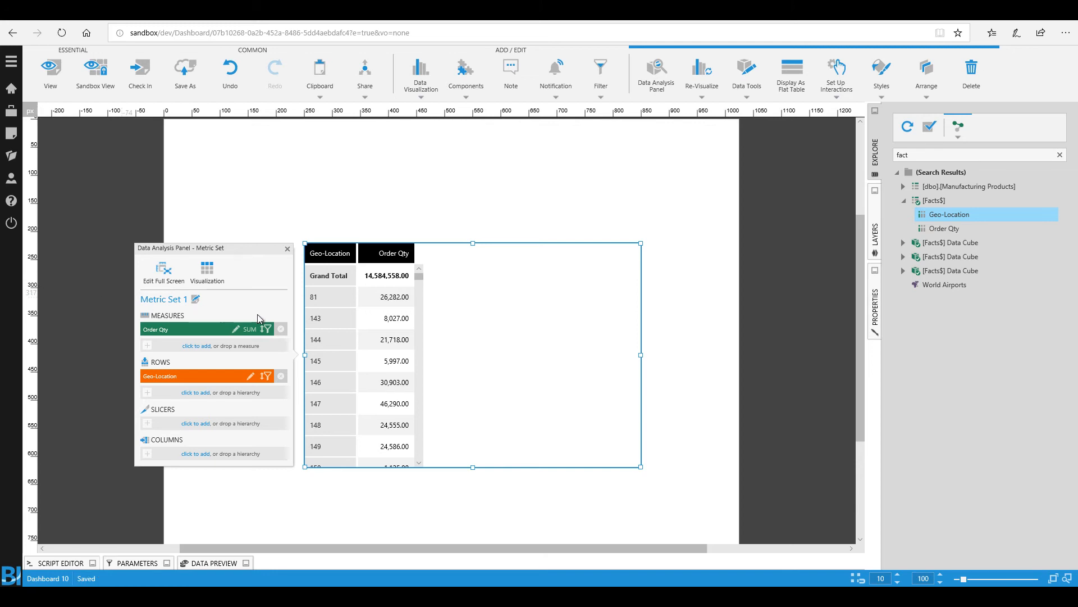
Step: Clear the file search and apply the Country level of Geo-Location Hierarchy to the table's Geo-Location rows
{"action": "left_click", "coordinate": [897, 173]}
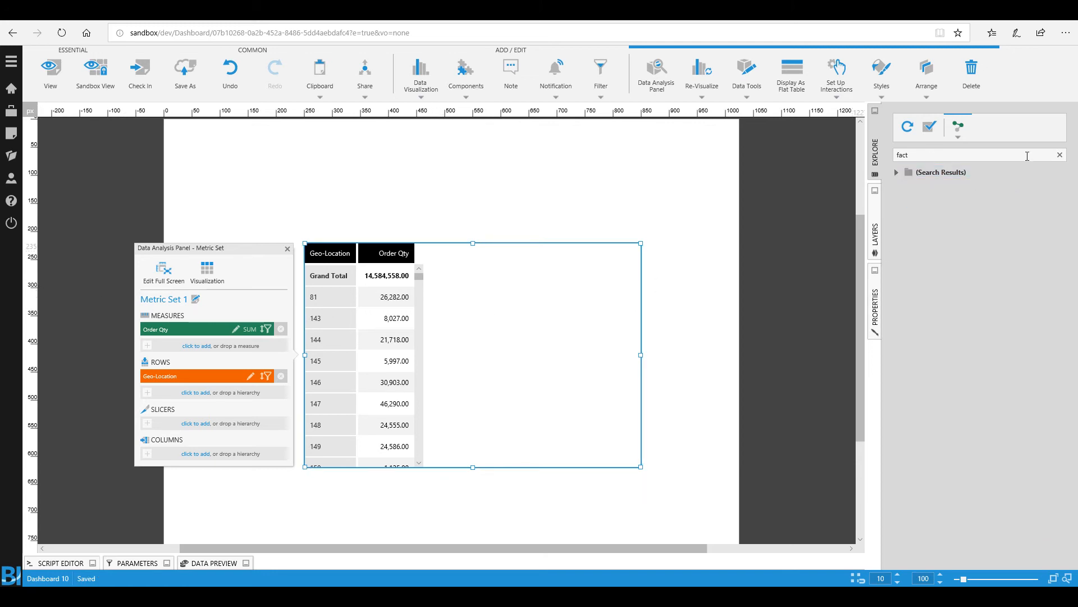
{"action": "left_click", "coordinate": [1060, 155]}
{"action": "left_click", "coordinate": [903, 215]}
{"action": "left_click", "coordinate": [910, 243]}
{"action": "left_click_drag", "start_coordinate": [944, 257], "coordinate": [348, 388]}
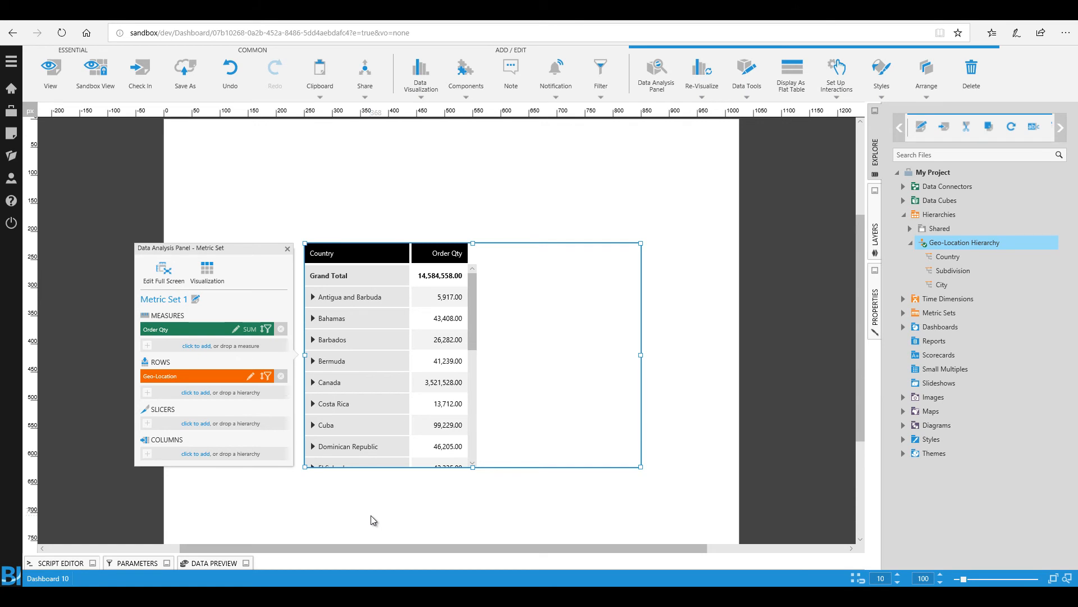
Step: Add a Geo-Location filter connected to the table and position it just above the table
{"action": "left_click", "coordinate": [602, 71]}
{"action": "left_click_drag", "start_coordinate": [471, 273], "coordinate": [337, 229]}
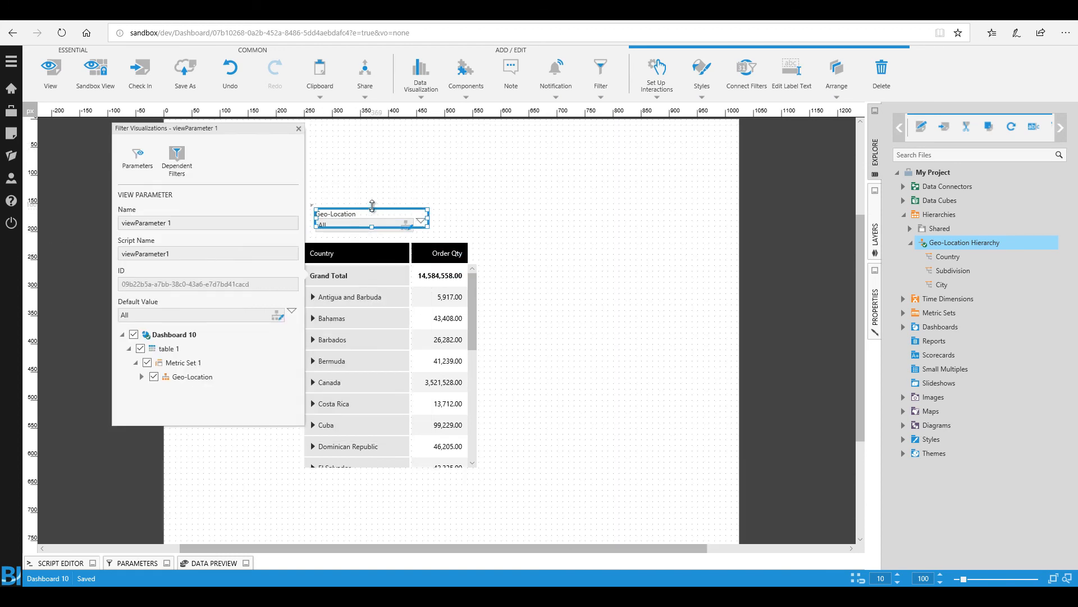
{"action": "left_click", "coordinate": [594, 210]}
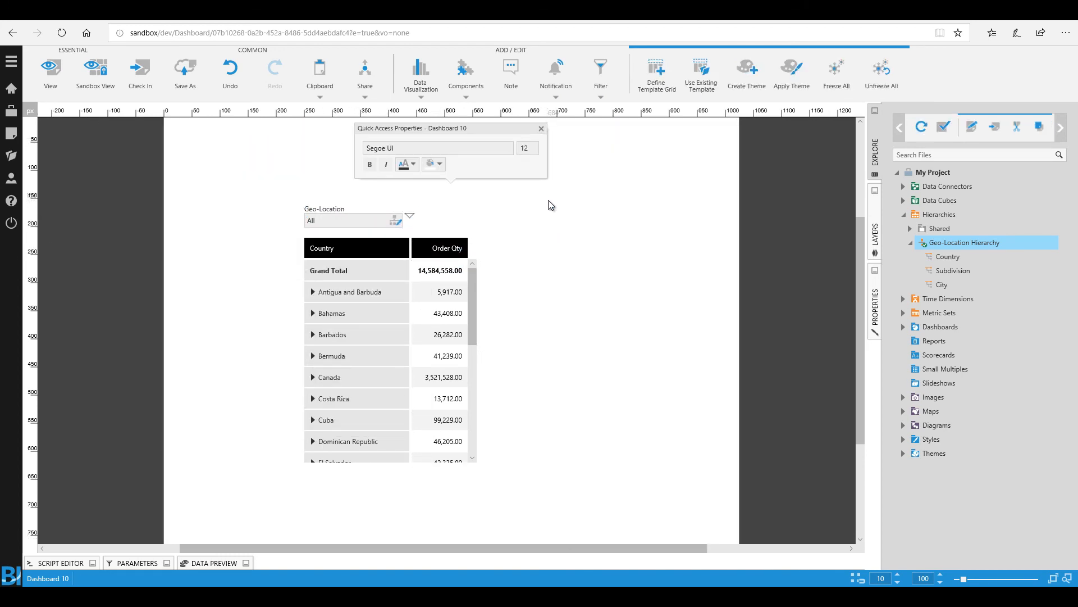
Step: Switch the dashboard to view mode and expand United States in the table
{"action": "left_click", "coordinate": [56, 75]}
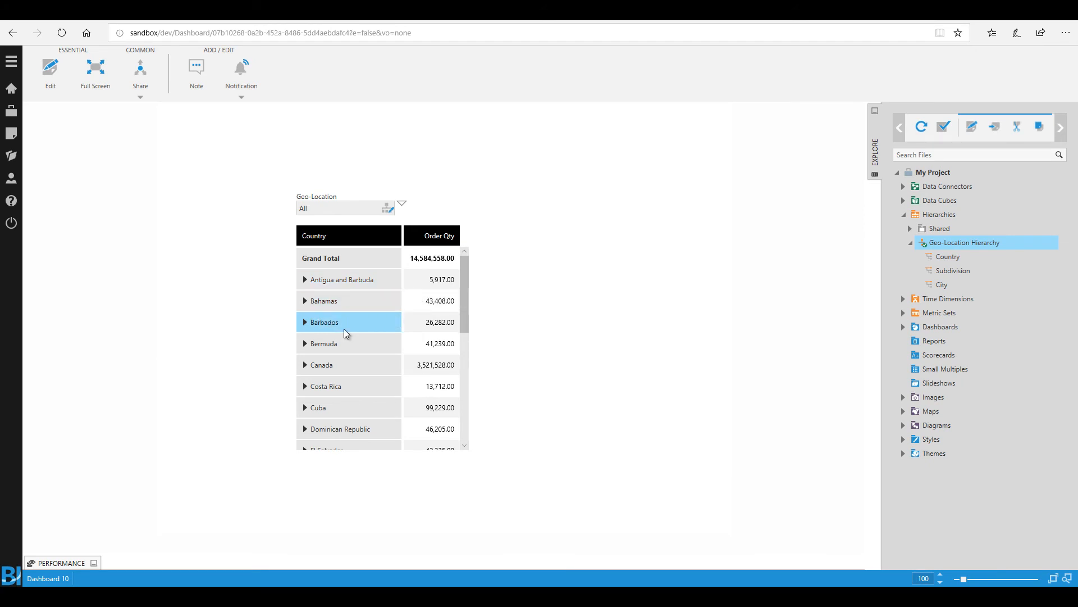
{"action": "scroll", "coordinate": [359, 335], "scroll_direction": "down", "scroll_amount": 5}
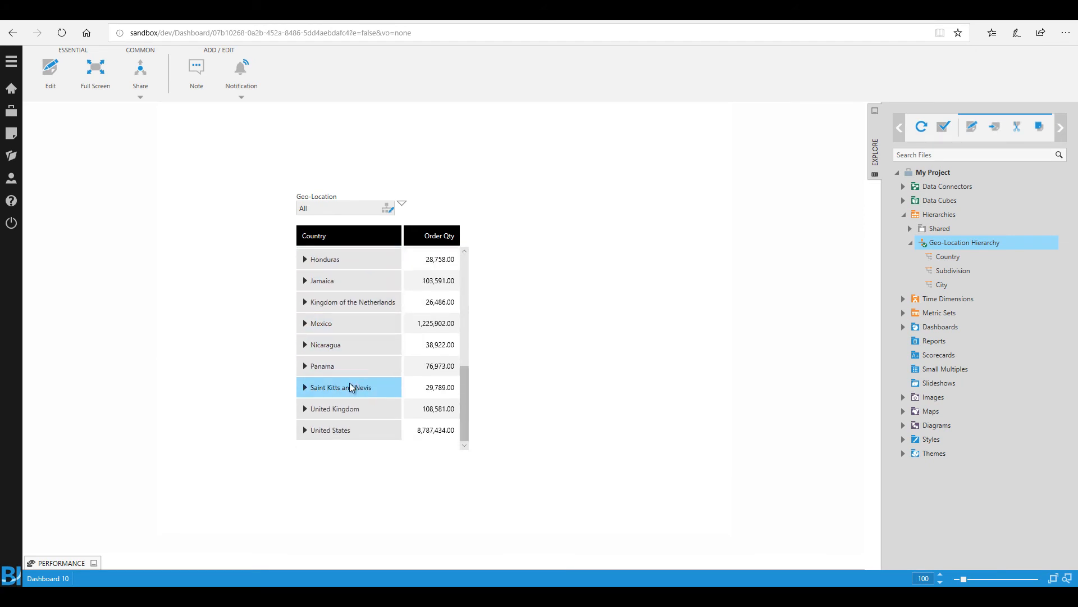
{"action": "left_click", "coordinate": [305, 430]}
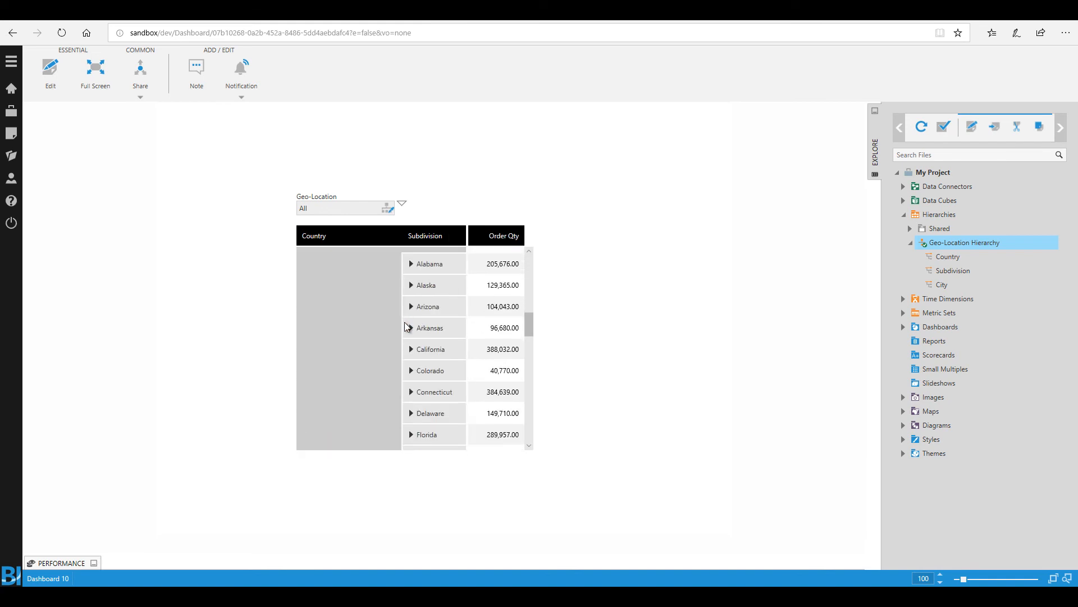
Step: Expand Montana and Nebraska to the city level and look through the remaining United States subdivisions
{"action": "scroll", "coordinate": [429, 315], "scroll_direction": "down", "scroll_amount": 10}
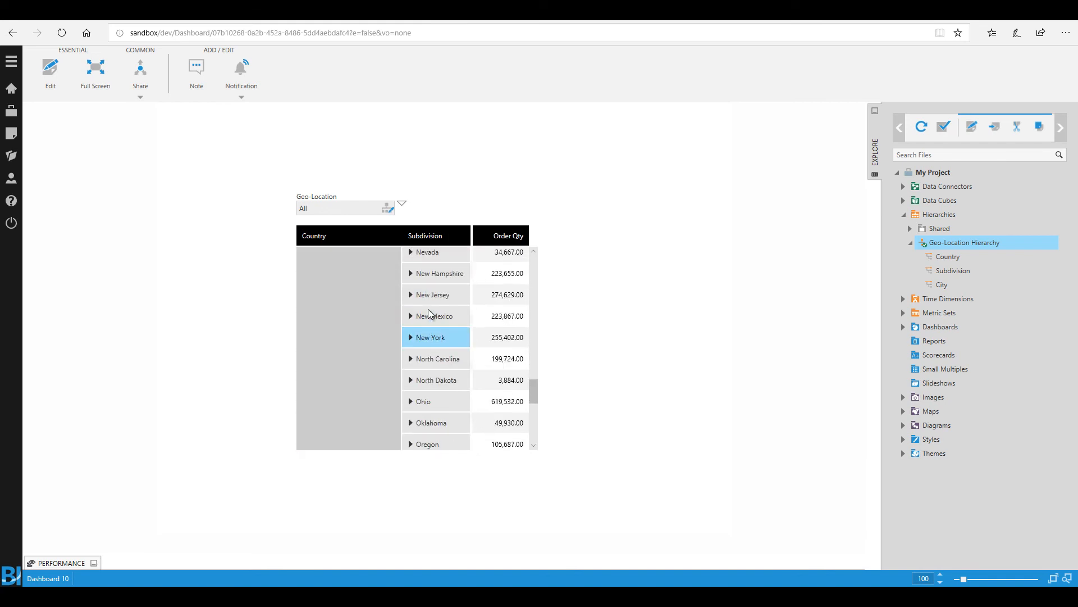
{"action": "scroll", "coordinate": [428, 310], "scroll_direction": "down", "scroll_amount": 2}
{"action": "scroll", "coordinate": [429, 312], "scroll_direction": "up", "scroll_amount": 3}
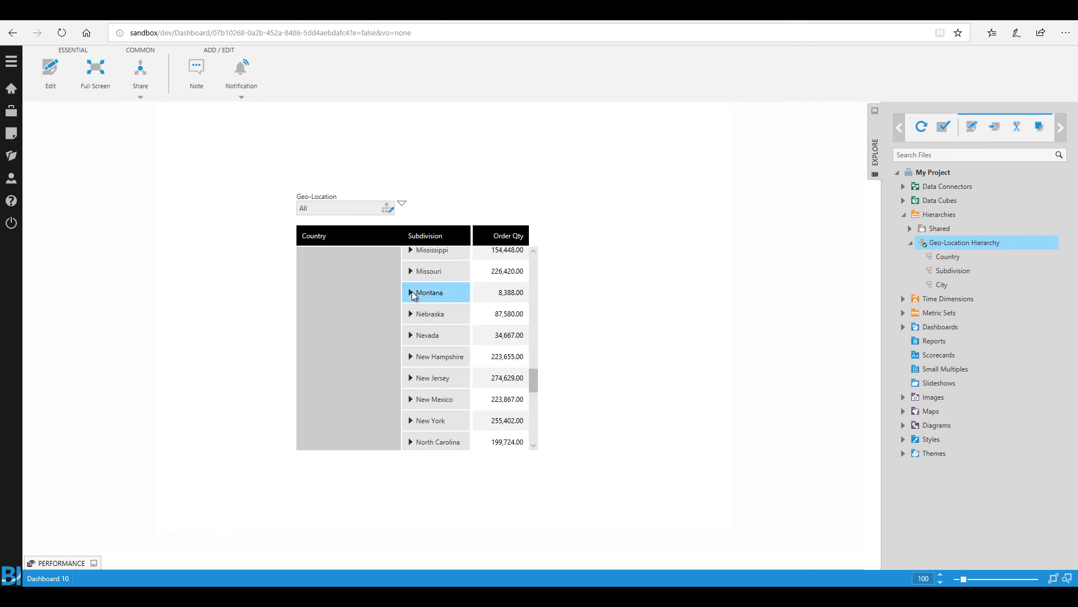
{"action": "left_click", "coordinate": [412, 294]}
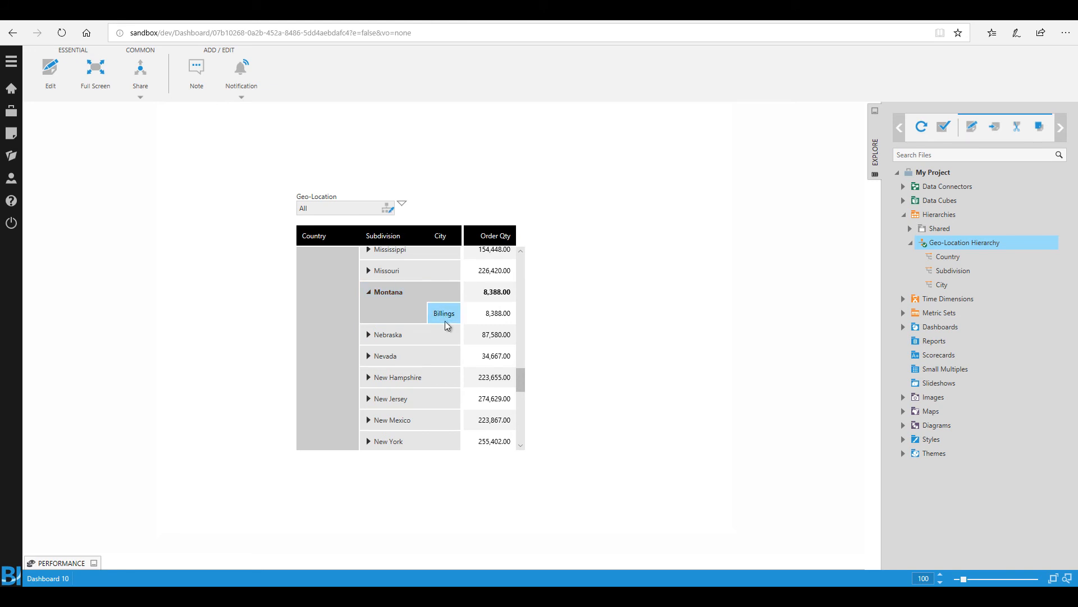
{"action": "left_click", "coordinate": [370, 335]}
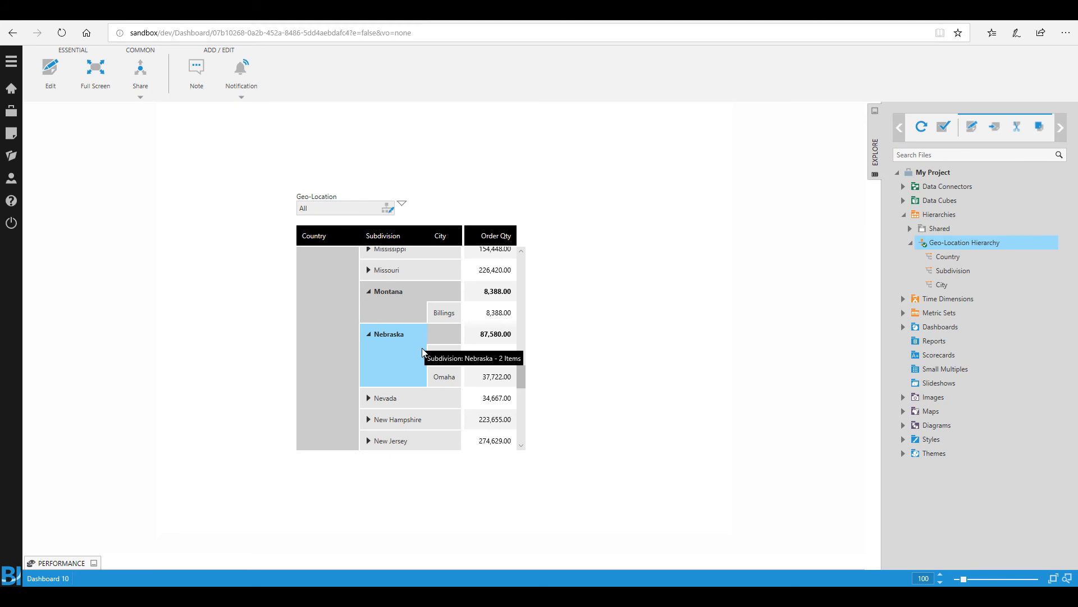
{"action": "scroll", "coordinate": [423, 350], "scroll_direction": "down", "scroll_amount": 5}
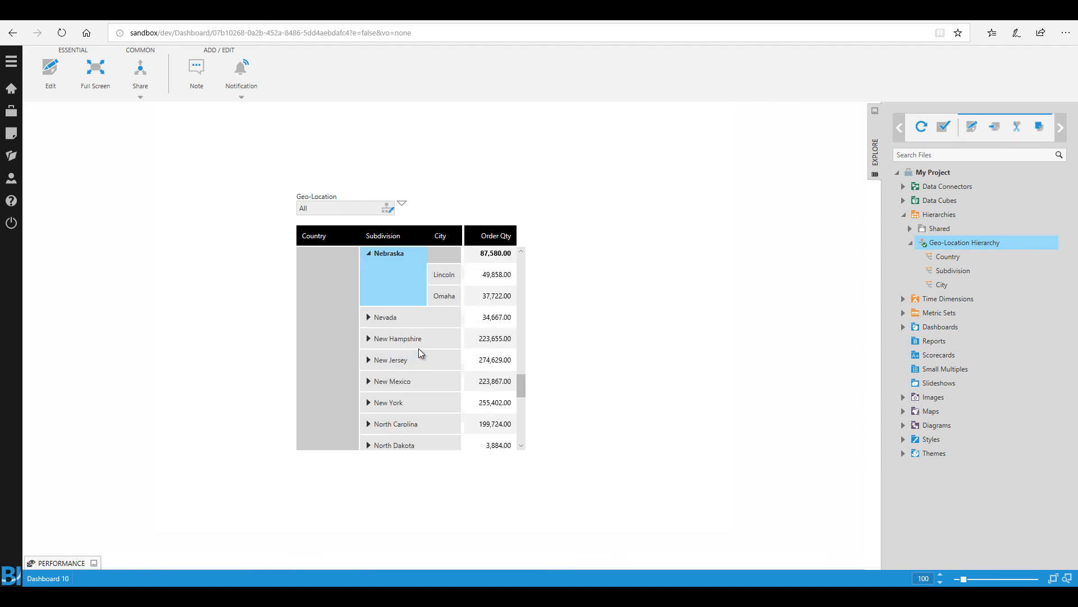
{"action": "scroll", "coordinate": [420, 347], "scroll_direction": "down", "scroll_amount": 2}
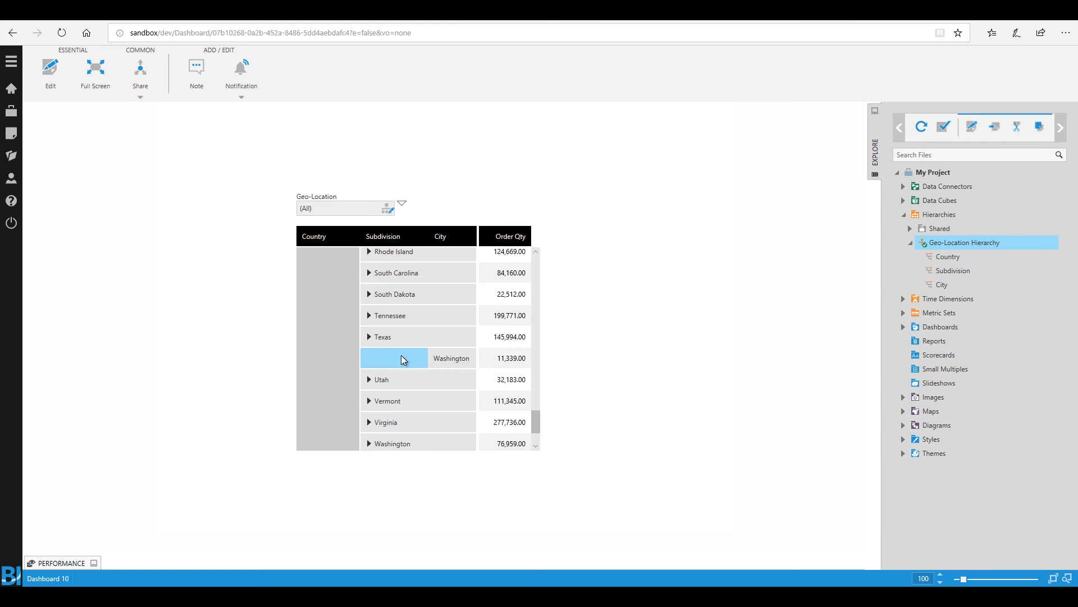
Step: Clear the (All) selection in the Geo-Location filter, search its values for "barbados" and select Barbados
{"action": "left_click", "coordinate": [359, 207]}
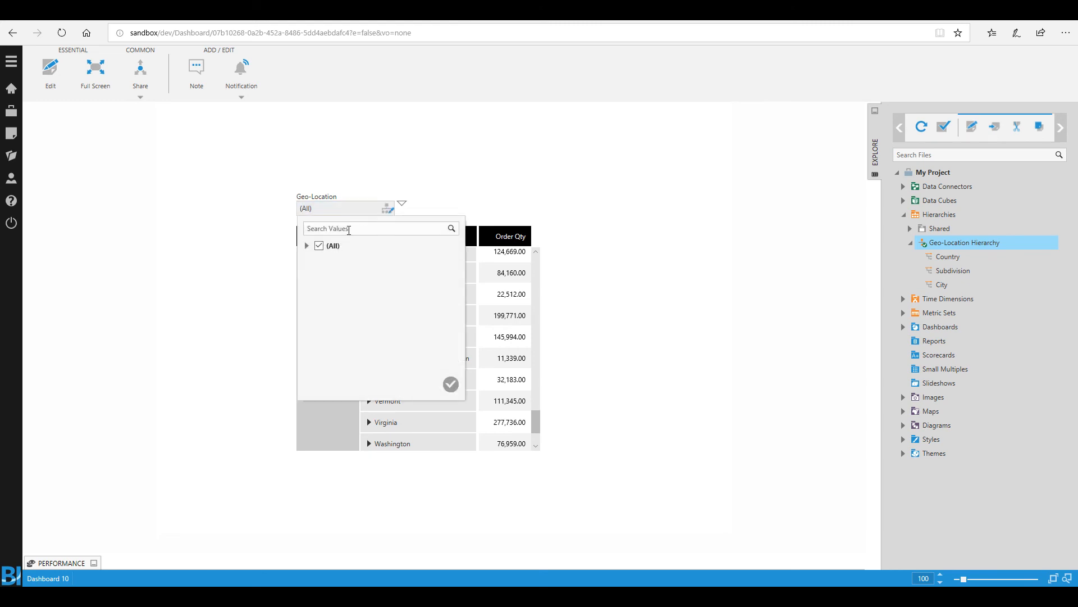
{"action": "left_click", "coordinate": [319, 247]}
{"action": "left_click", "coordinate": [344, 228]}
{"action": "type", "text": "barbados"}
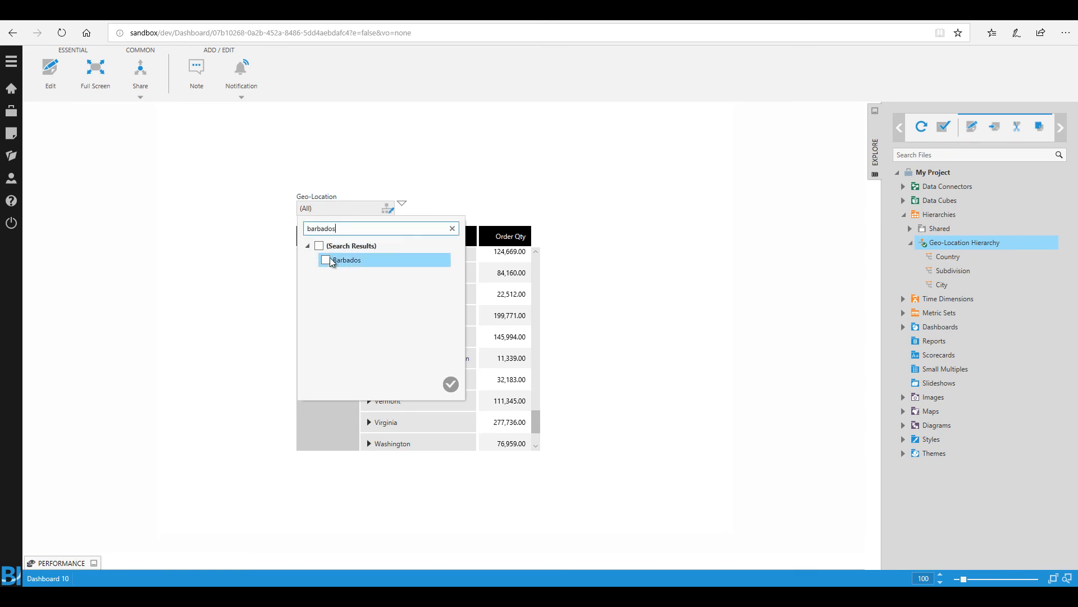
{"action": "left_click", "coordinate": [326, 260]}
Step: Search the filter values for "bermuda", add the first Bermuda entry to the selection and apply the filter
{"action": "double_click", "coordinate": [345, 228]}
{"action": "type", "text": "verm"}
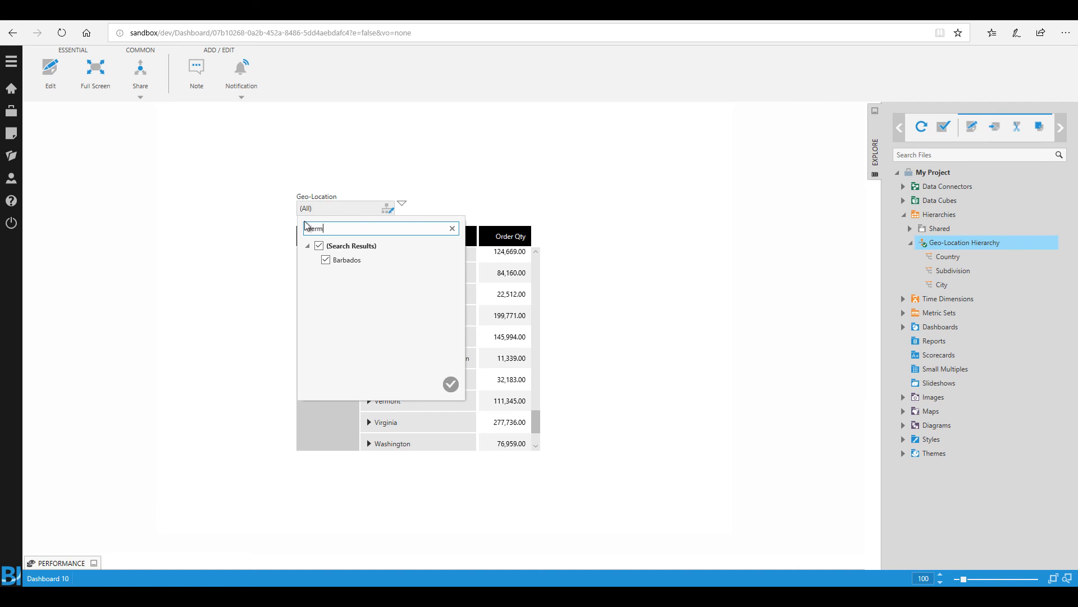
{"action": "type", "text": "uda"}
{"action": "left_click", "coordinate": [326, 259]}
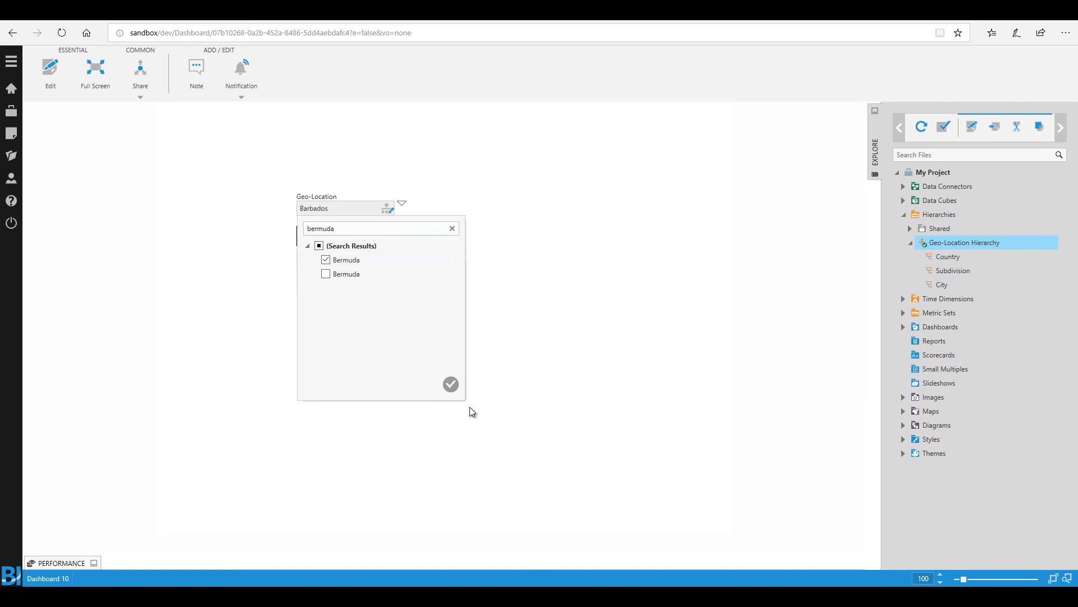
{"action": "left_click", "coordinate": [450, 384]}
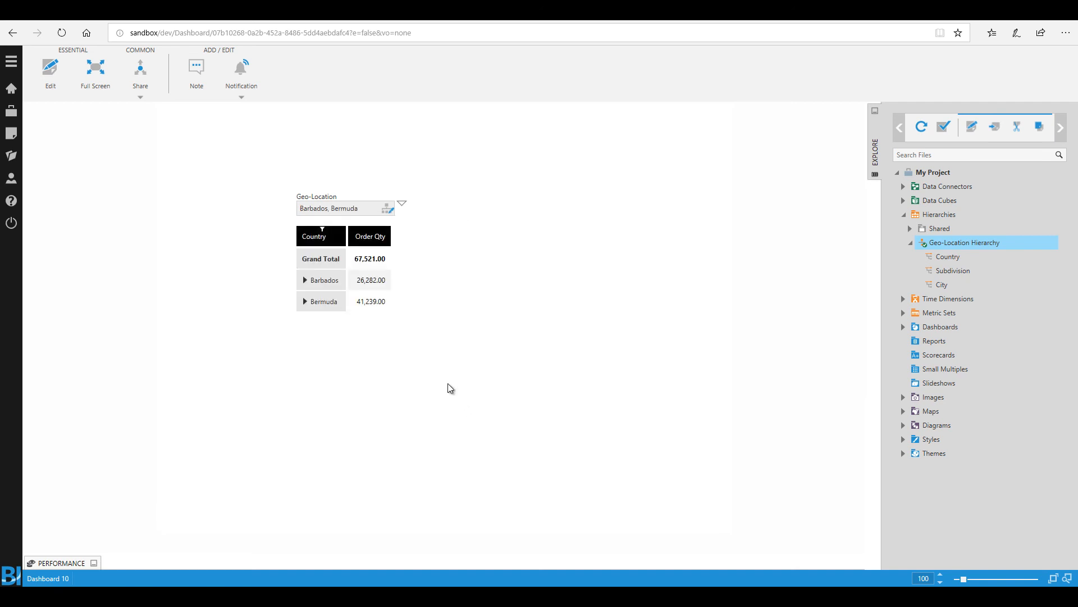
Step: Expand Bermuda and its St. George subdivision down to the city level, and expand Barbados in the table
{"action": "left_click", "coordinate": [306, 301]}
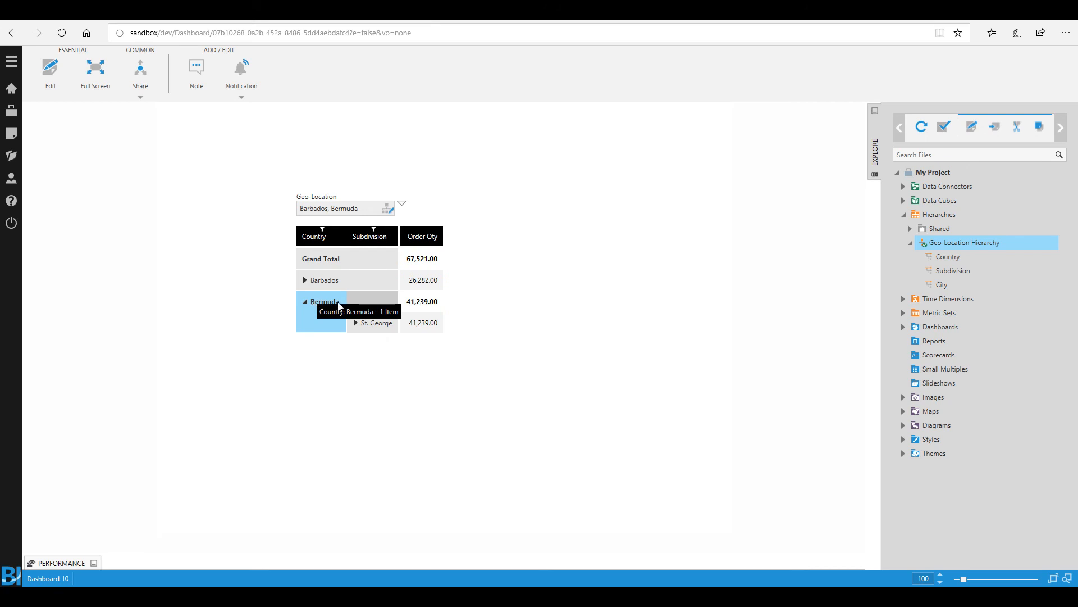
{"action": "left_click", "coordinate": [356, 323]}
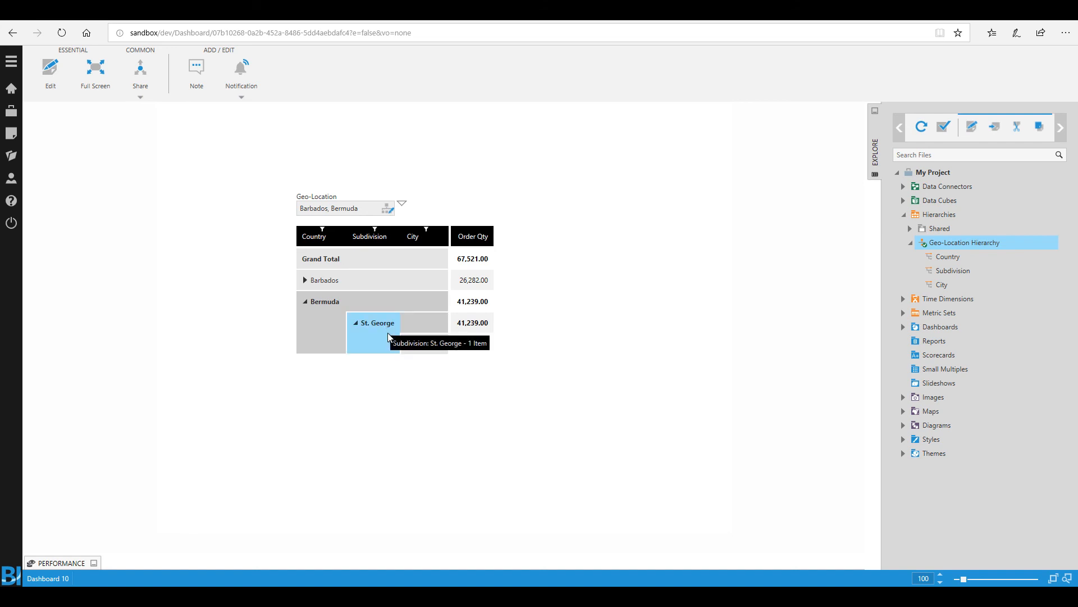
{"action": "left_click", "coordinate": [306, 280]}
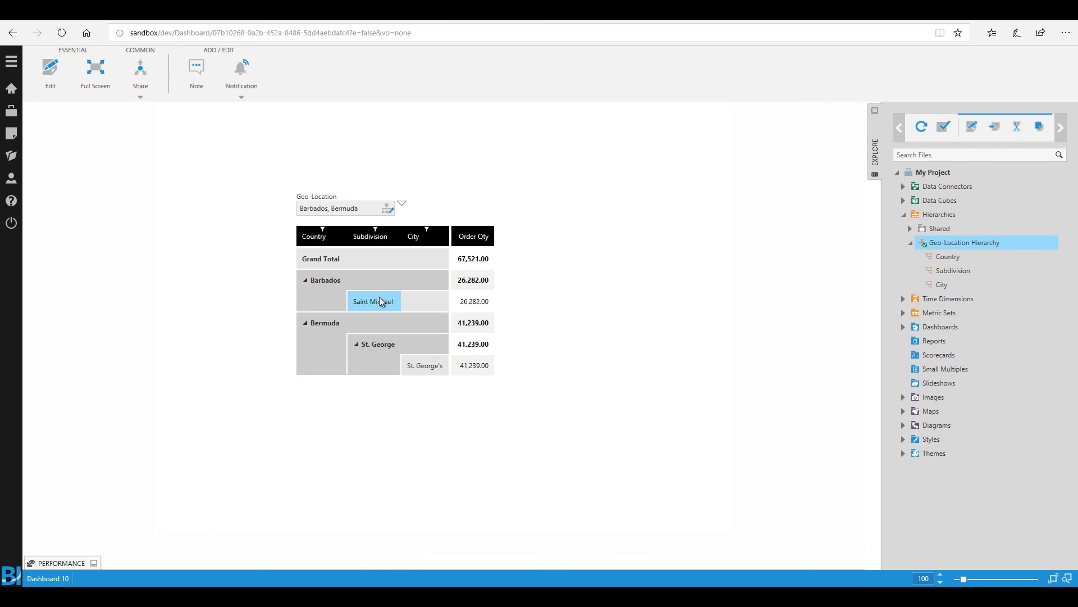